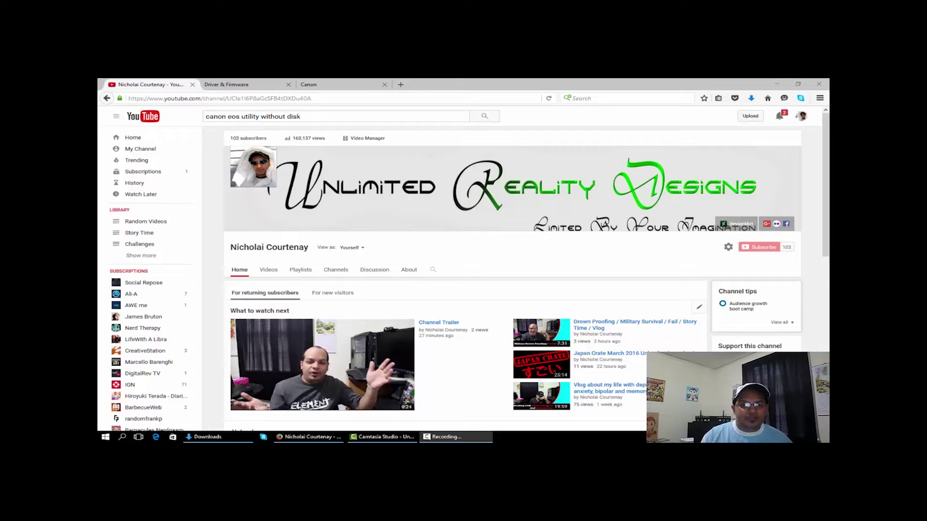
Step: Go to the Driver & Firmware page on the Canon Hong Kong support site
click(230, 87)
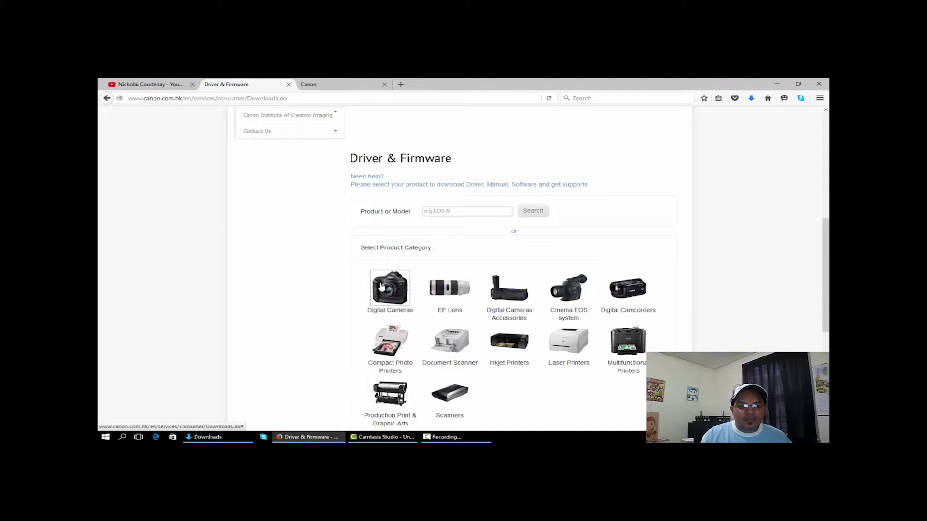
click(363, 85)
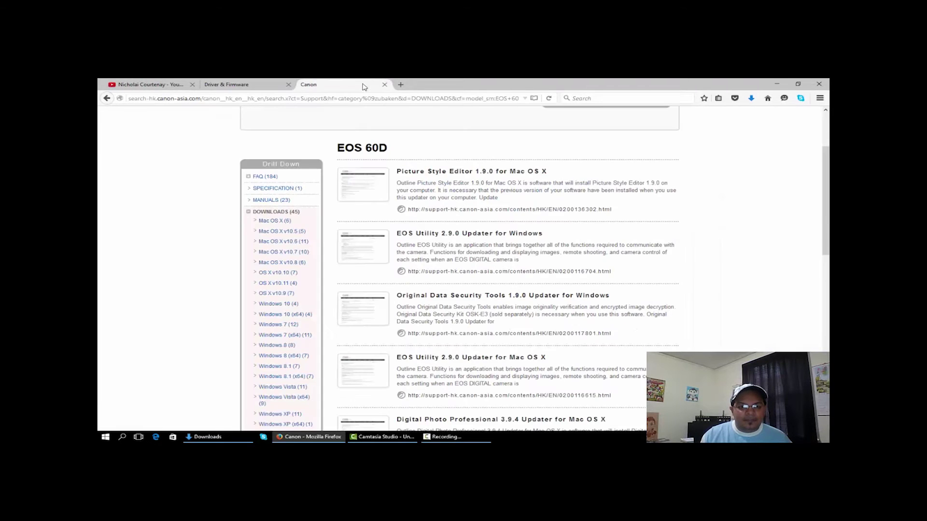
click(232, 85)
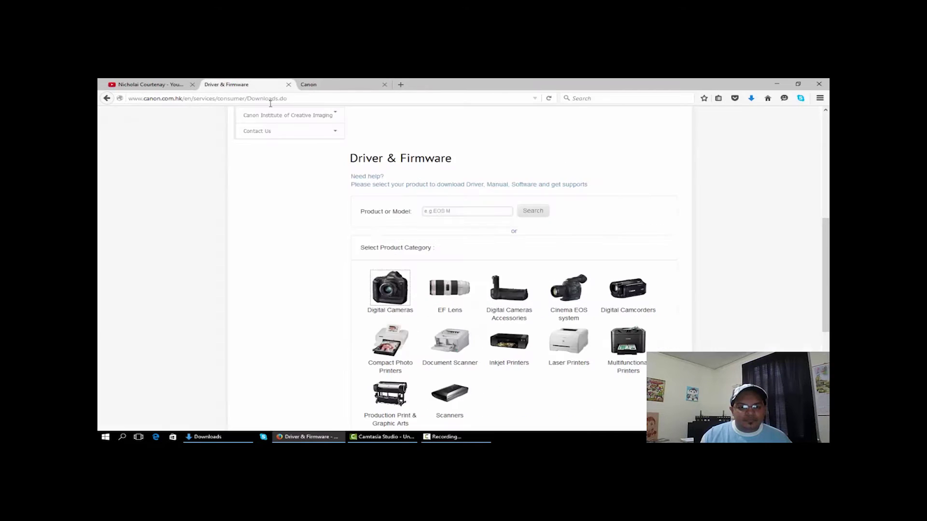
Step: Under Digital Cameras, select the EOS series and EOS 60D model, then close the product finder
click(395, 291)
click(489, 252)
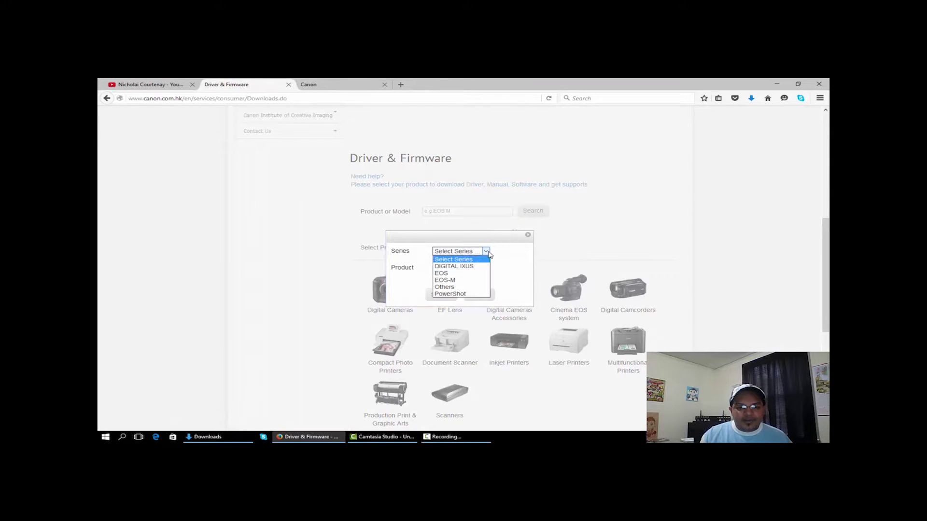
click(464, 278)
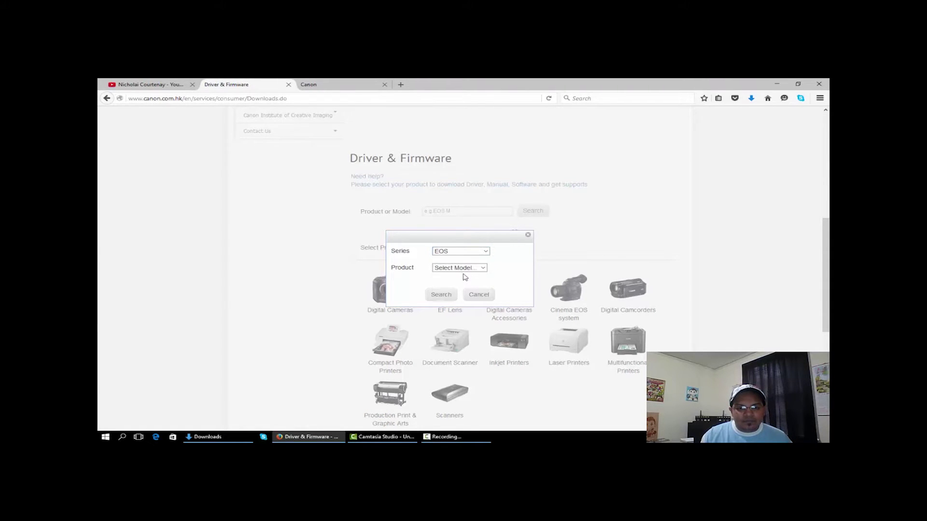
click(491, 269)
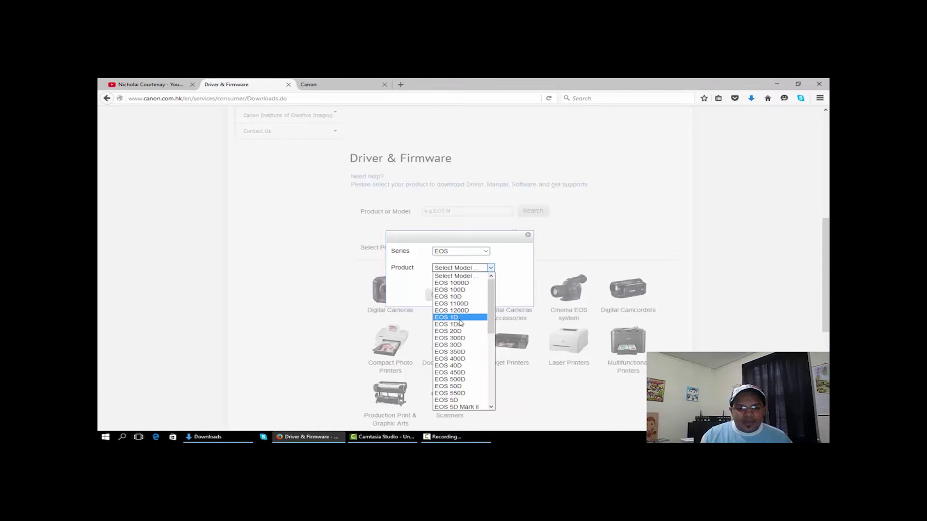
scroll(467, 368, down, 7)
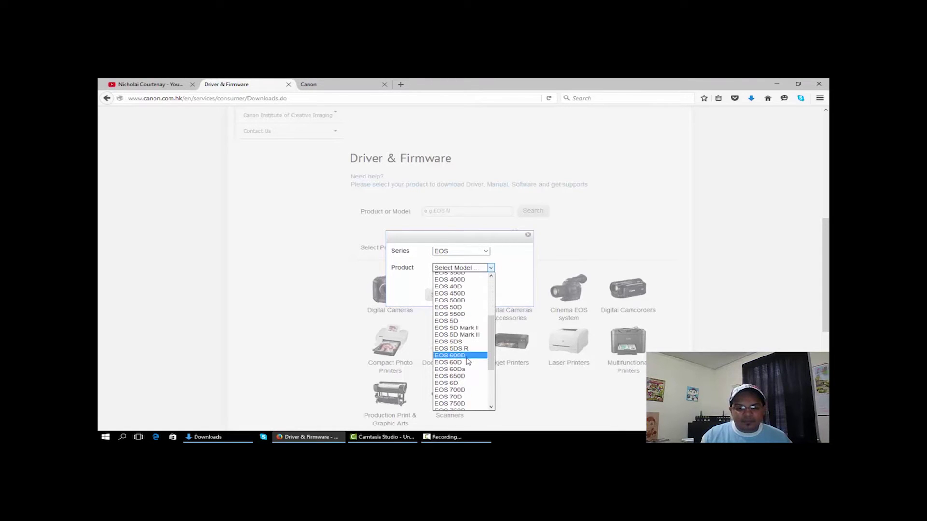
click(459, 306)
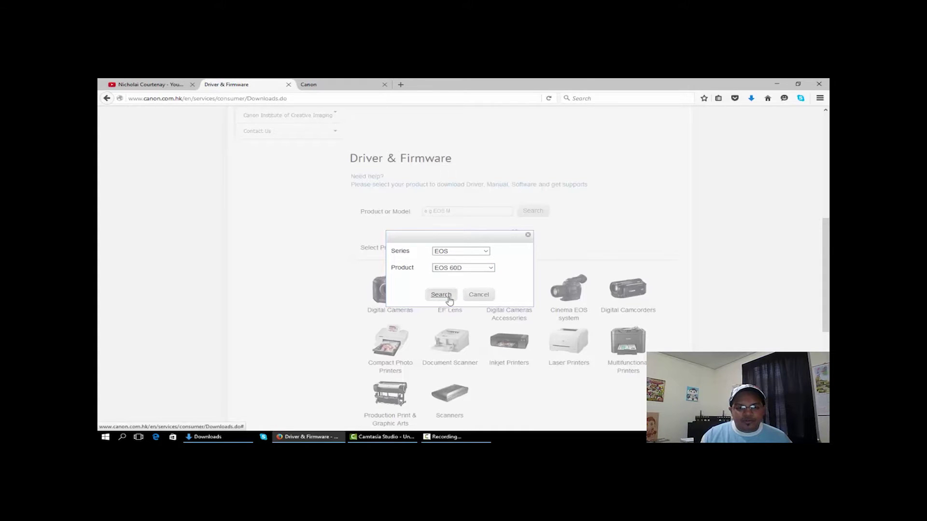
click(479, 295)
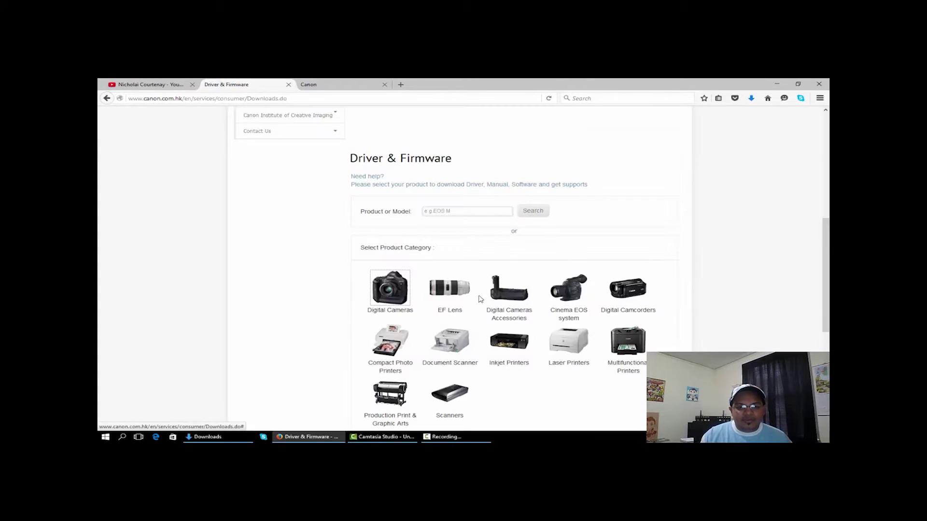
Step: Show the EOS 60D download results and open the EOS Utility 2.9.0 Updater for Windows entry
click(337, 85)
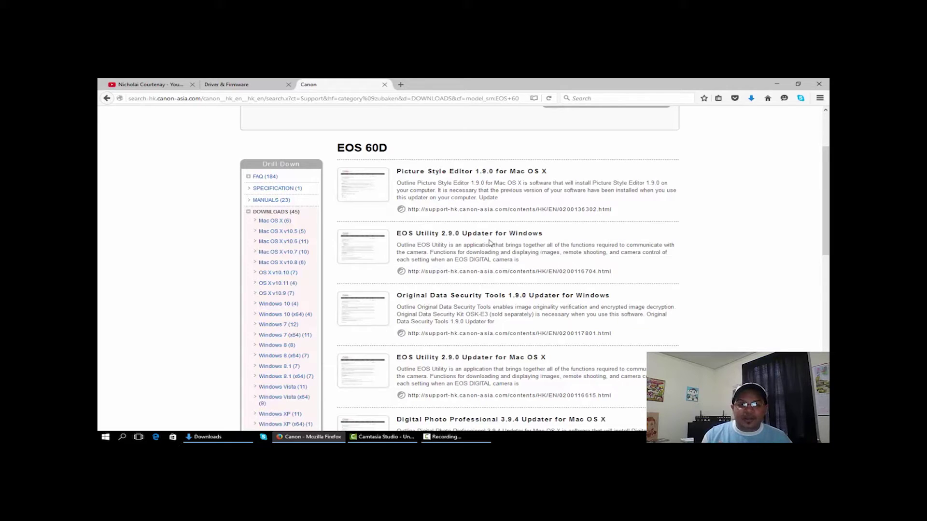
mouse_move(363, 255)
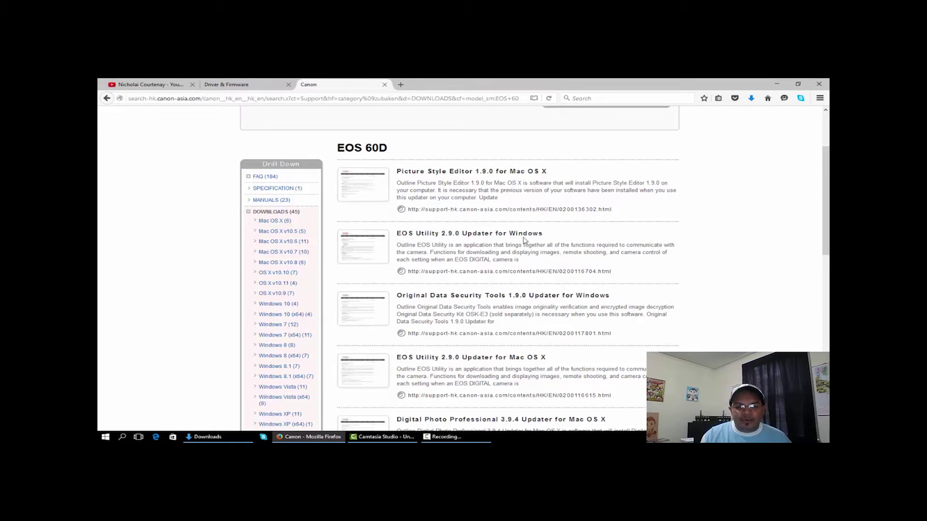
click(446, 235)
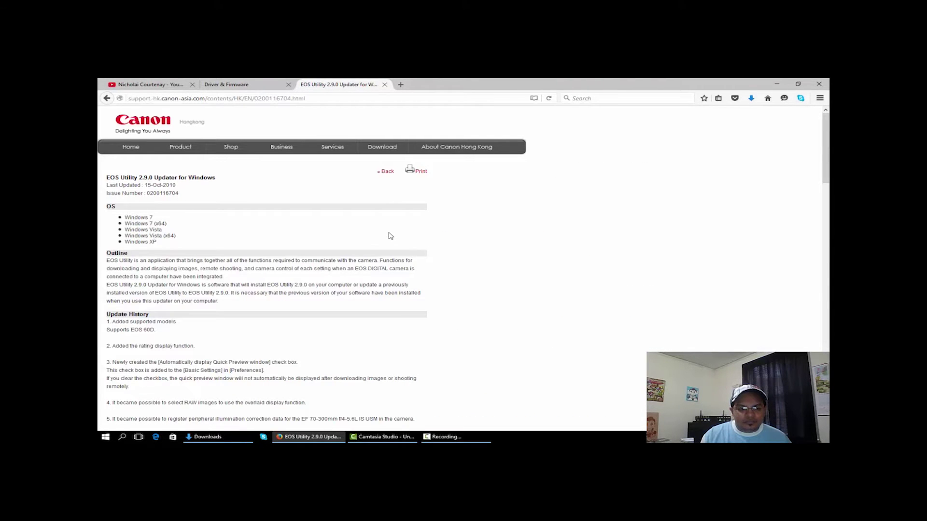
Step: Download the 31.6 MB eu290en.exe installer and save it to disk
scroll(389, 233, down, 5)
scroll(389, 233, down, 5)
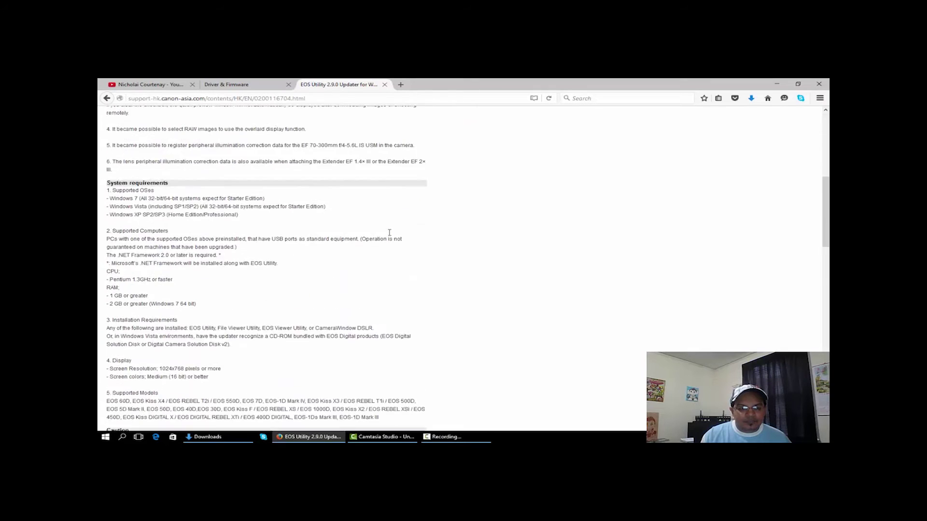
scroll(389, 233, down, 4)
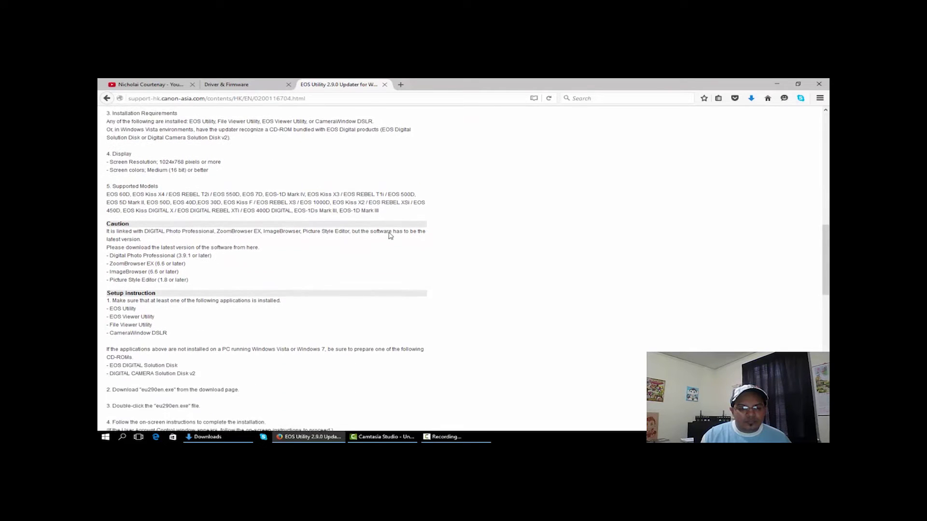
scroll(390, 235, down, 12)
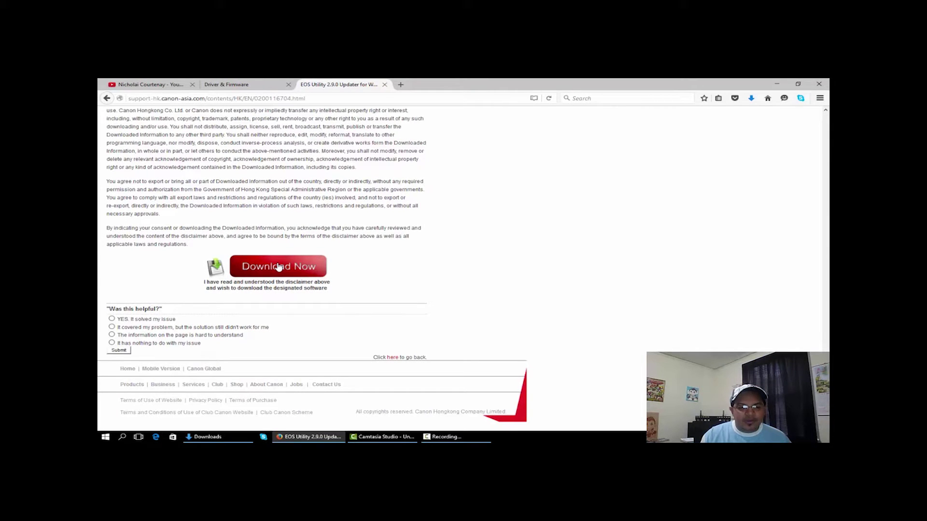
click(279, 268)
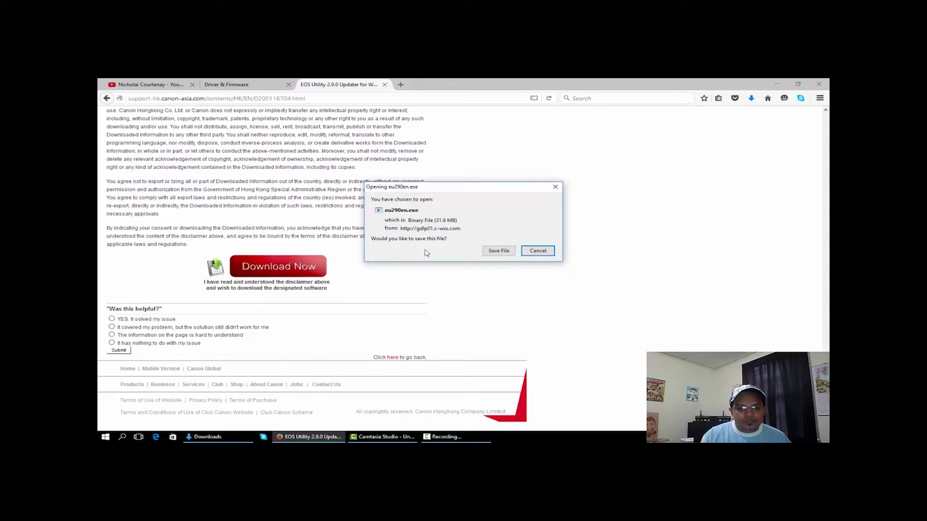
click(498, 251)
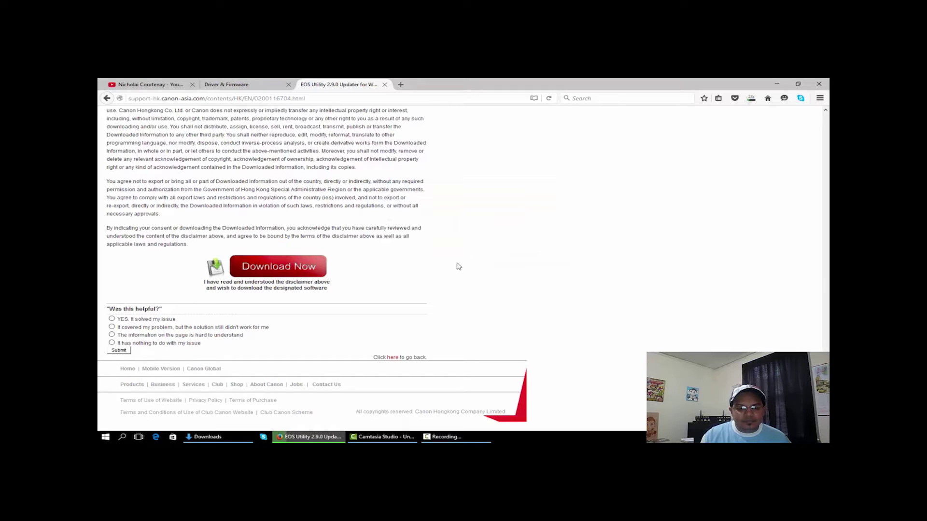
scroll(449, 258, up, 1)
scroll(446, 260, up, 15)
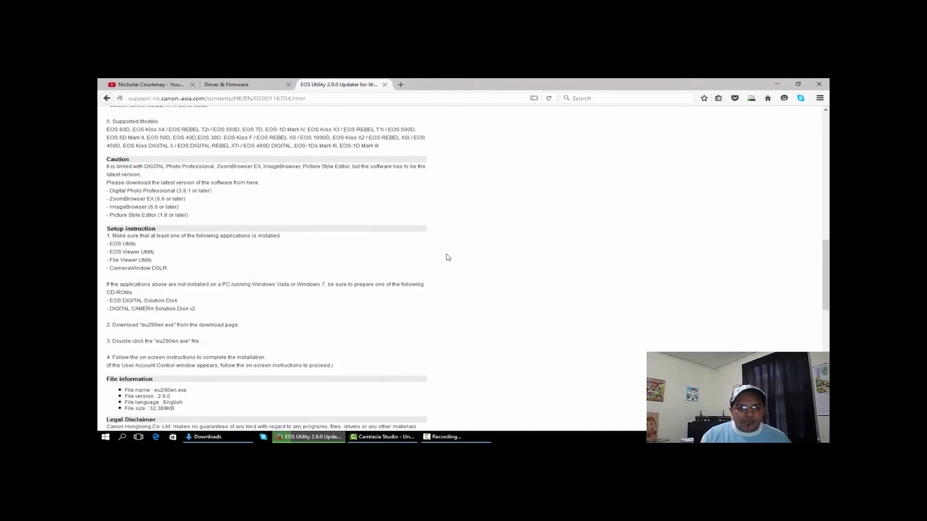
scroll(448, 257, up, 8)
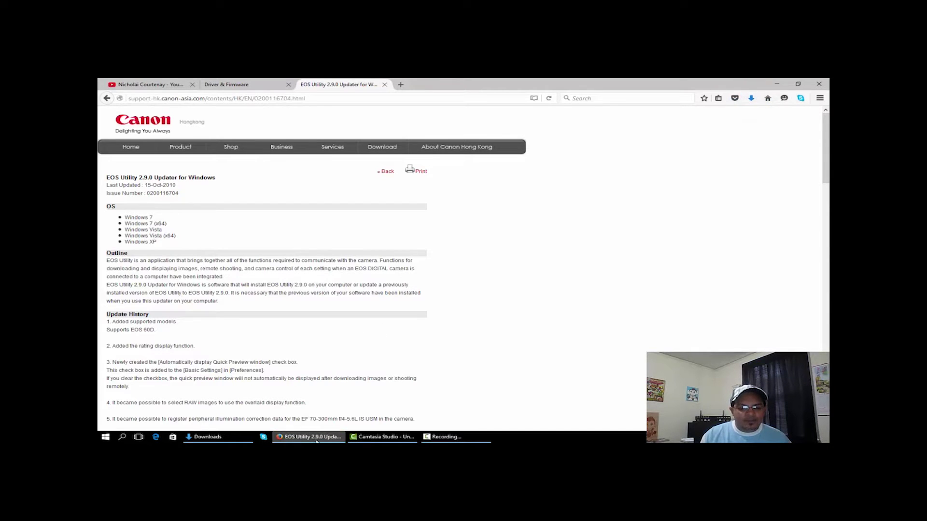
mouse_move(316, 440)
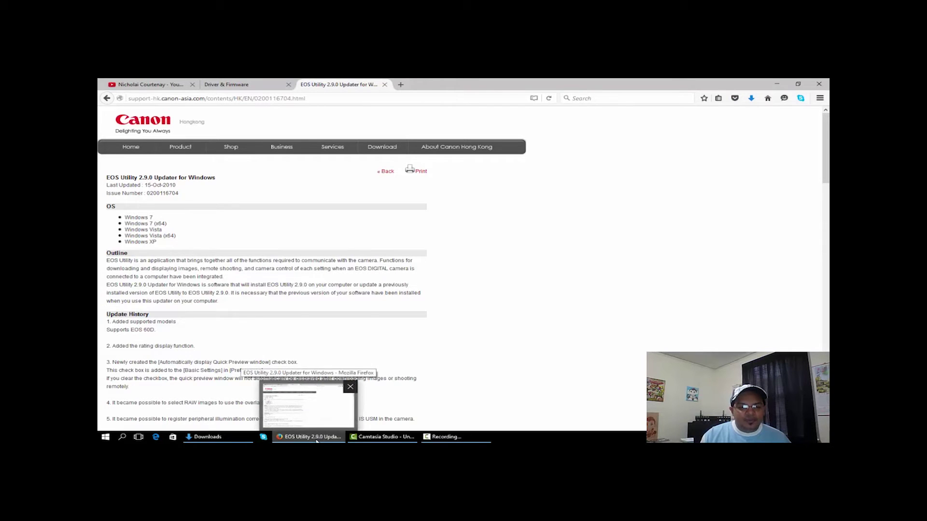
click(316, 439)
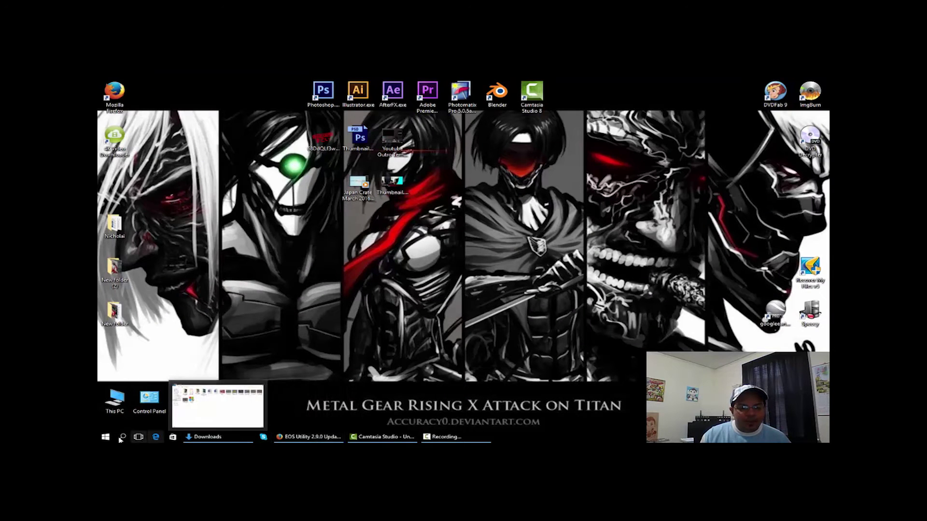
Step: Check that eu290en.exe is in the Downloads folder, then minimize that window
click(204, 436)
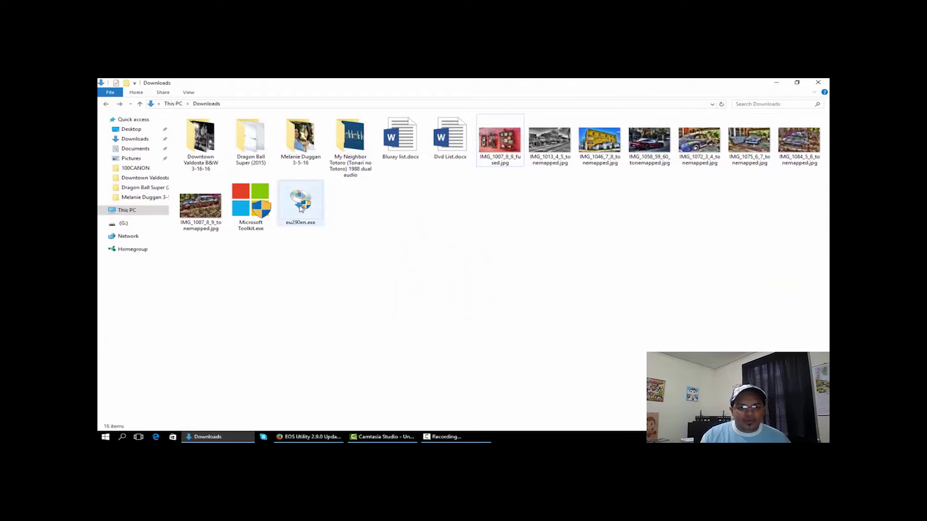
click(231, 438)
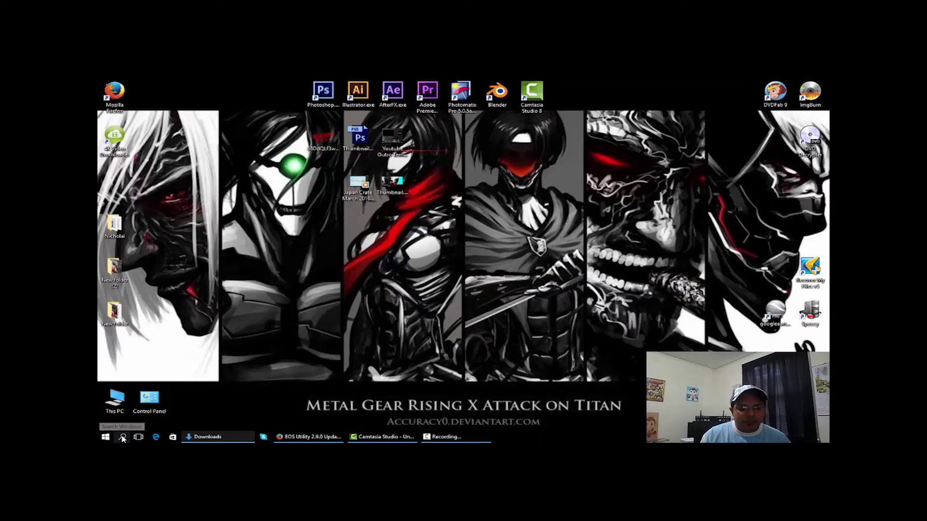
Step: Launch Registry Editor by searching for regedit
click(123, 437)
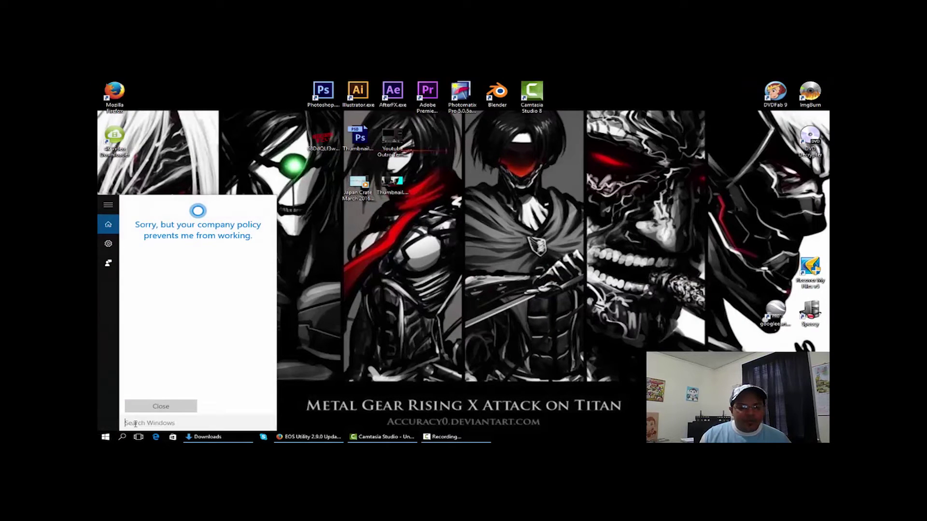
text(re)
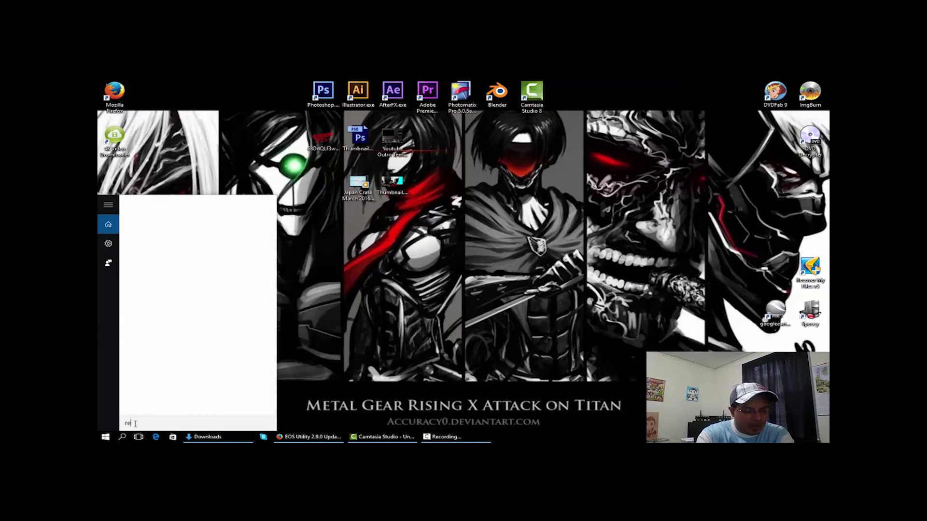
text(gedit)
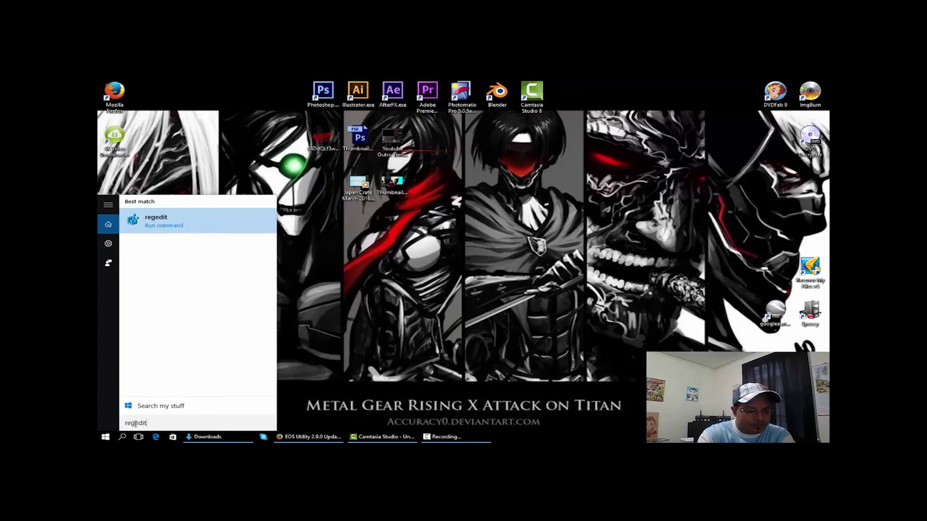
key(Return)
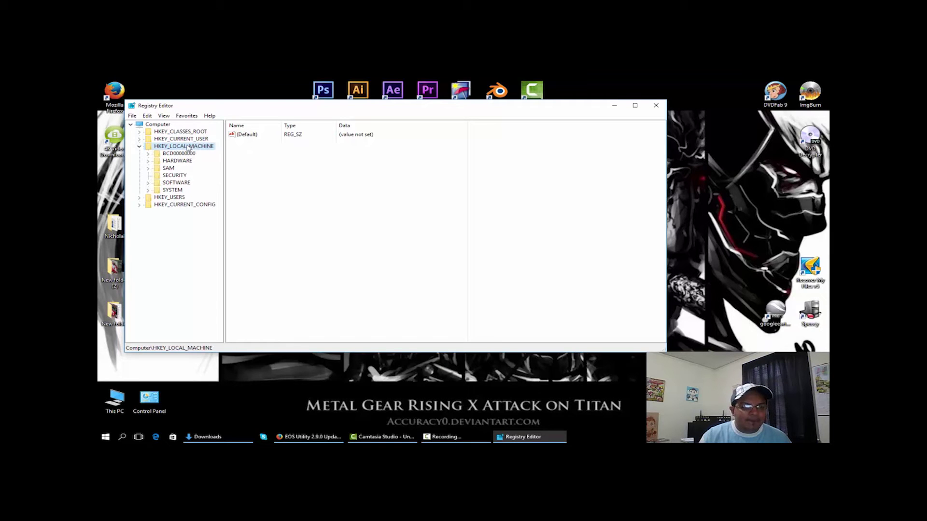
Step: Expand HKEY_LOCAL_MACHINE\SOFTWARE\WOW6432Node and then the Canon key
double_click(164, 183)
scroll(166, 185, down, 3)
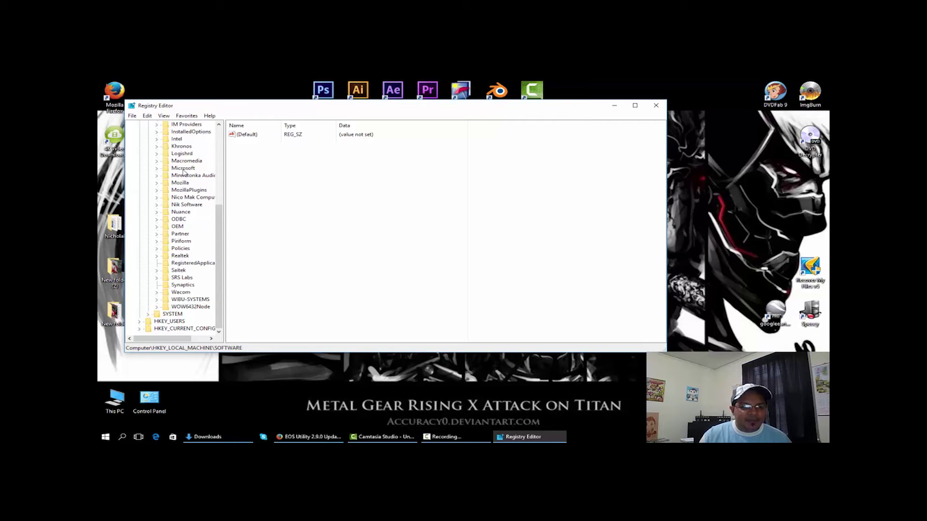
scroll(184, 173, up, 3)
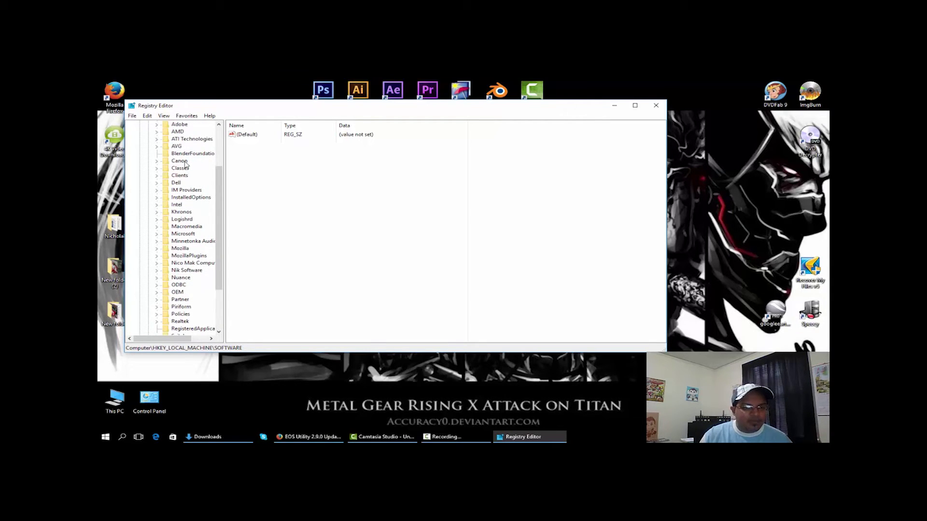
scroll(192, 223, down, 3)
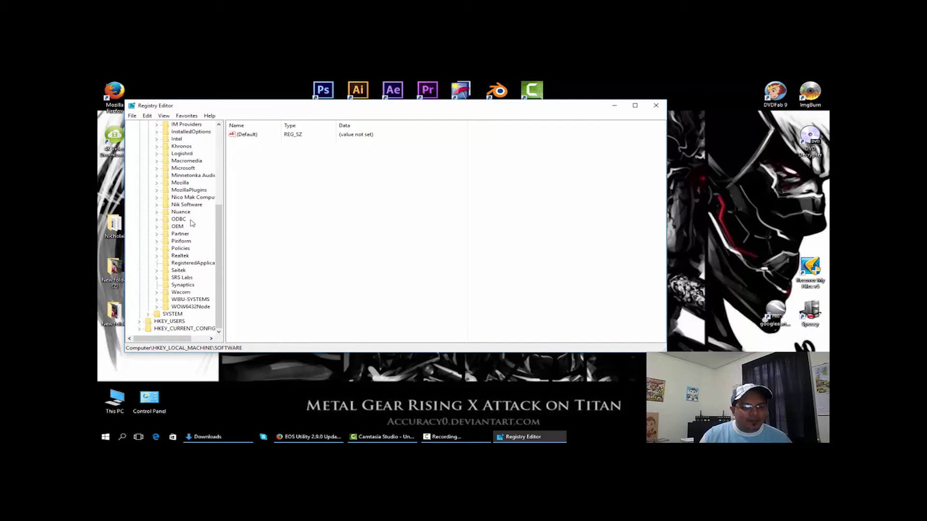
double_click(195, 308)
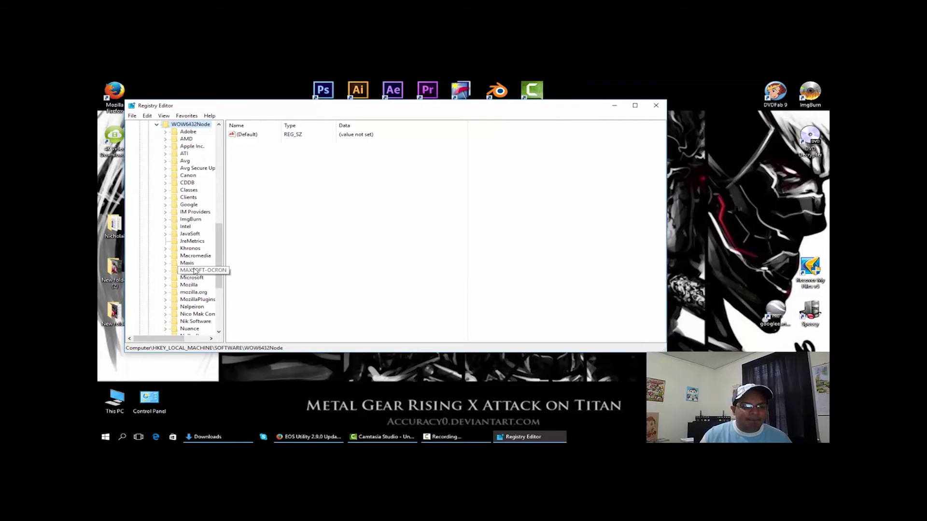
scroll(196, 231, down, 6)
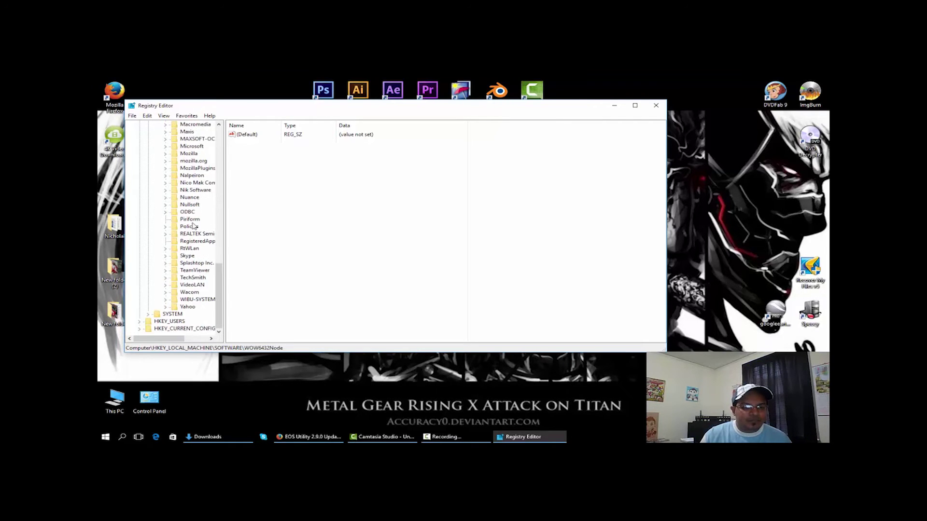
scroll(193, 225, up, 6)
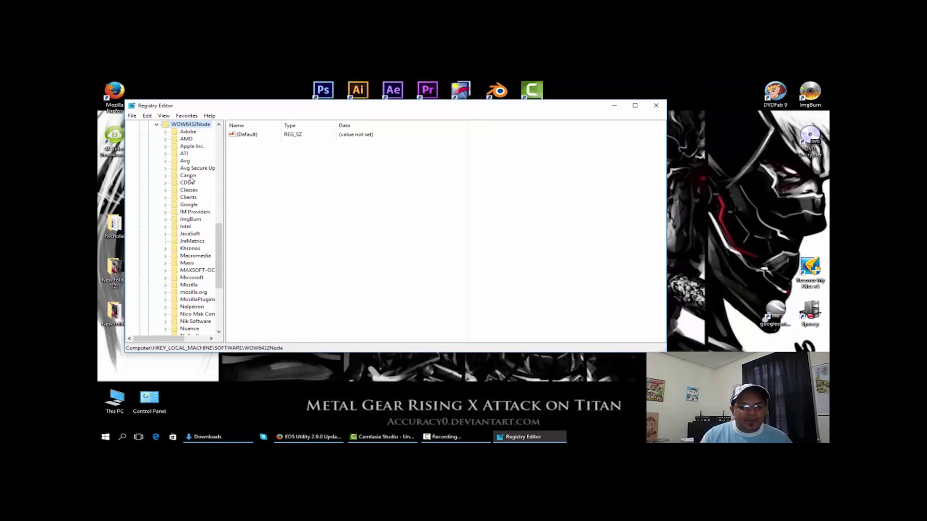
double_click(190, 176)
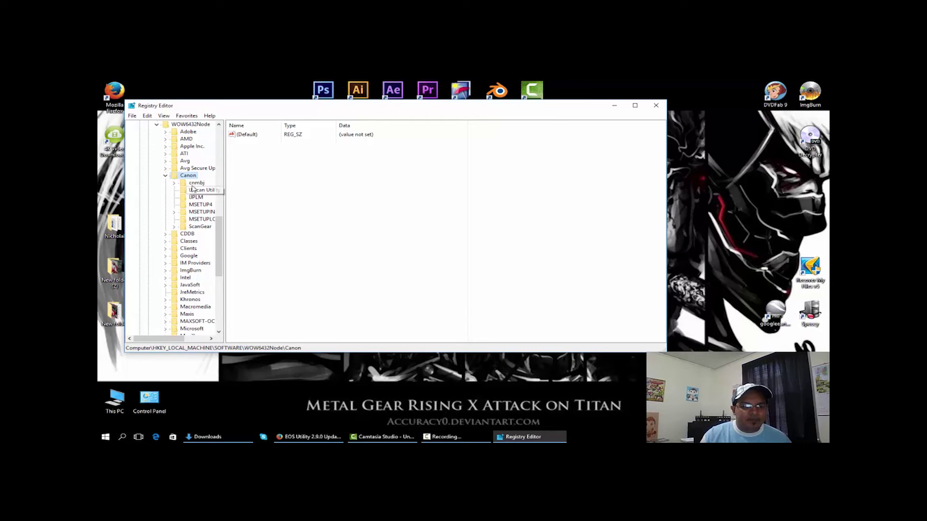
Step: Create a new key named 'EOS Utility' under Canon, then close Registry Editor
right_click(189, 177)
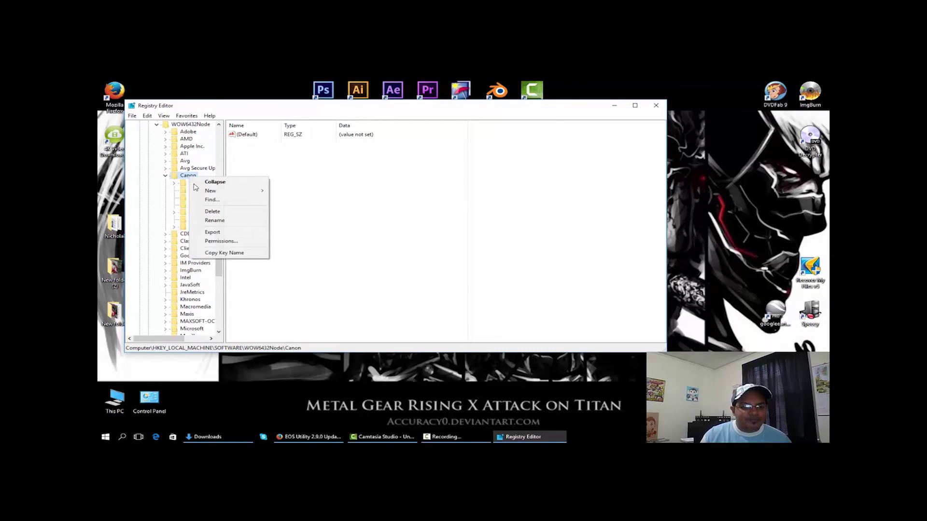
mouse_move(208, 193)
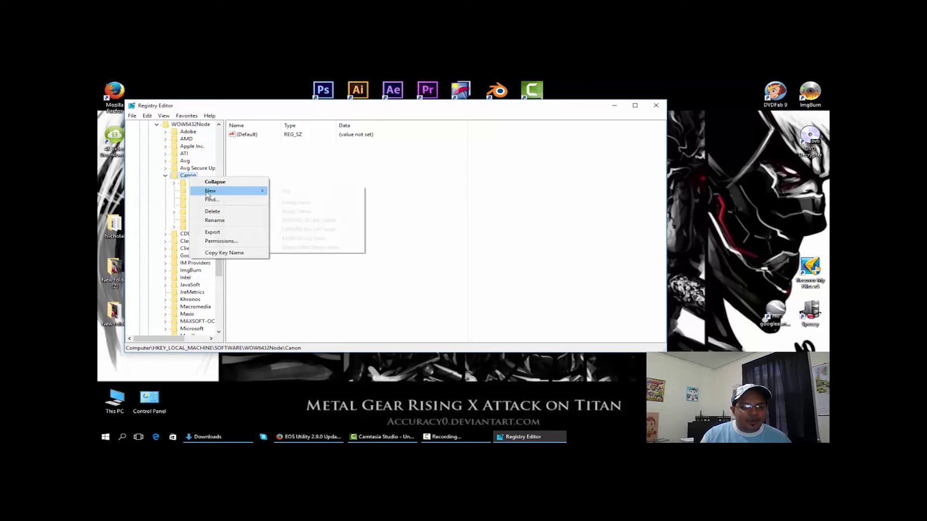
click(285, 191)
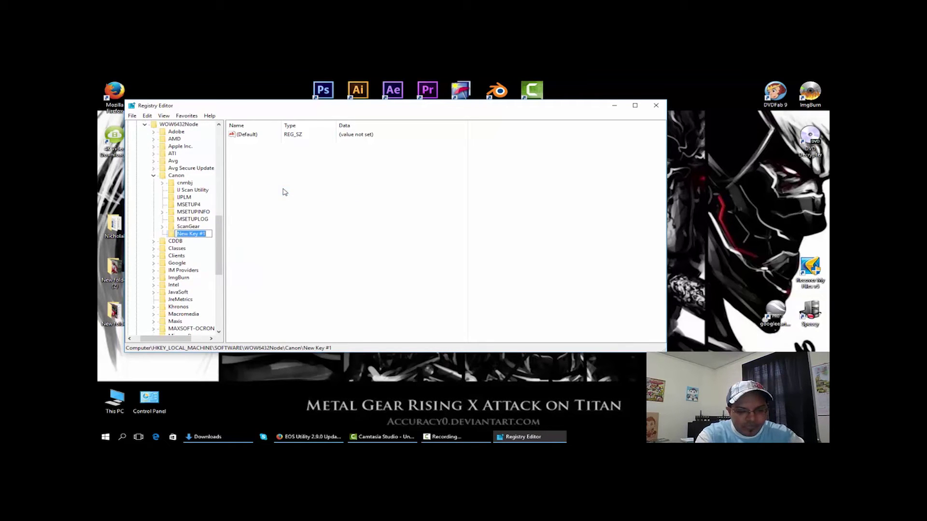
text(EOS U)
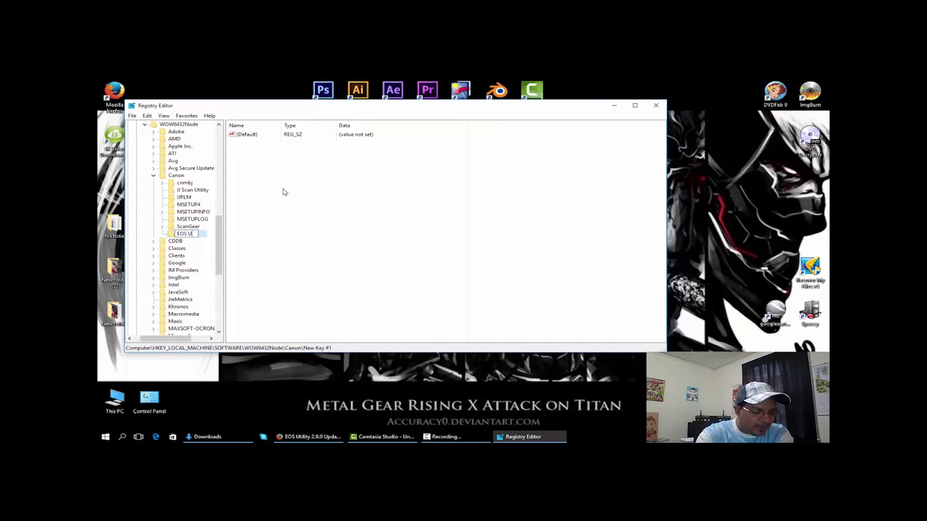
text(tili)
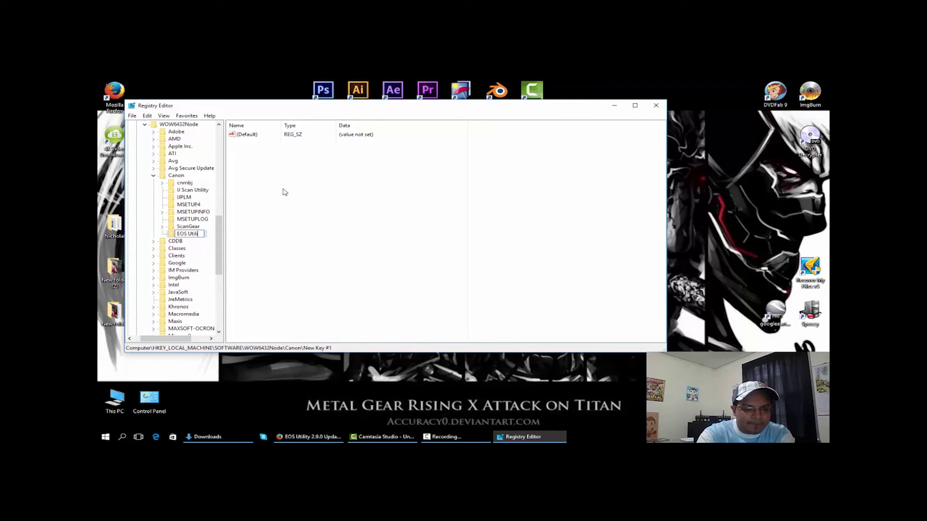
text(ty)
key(Return)
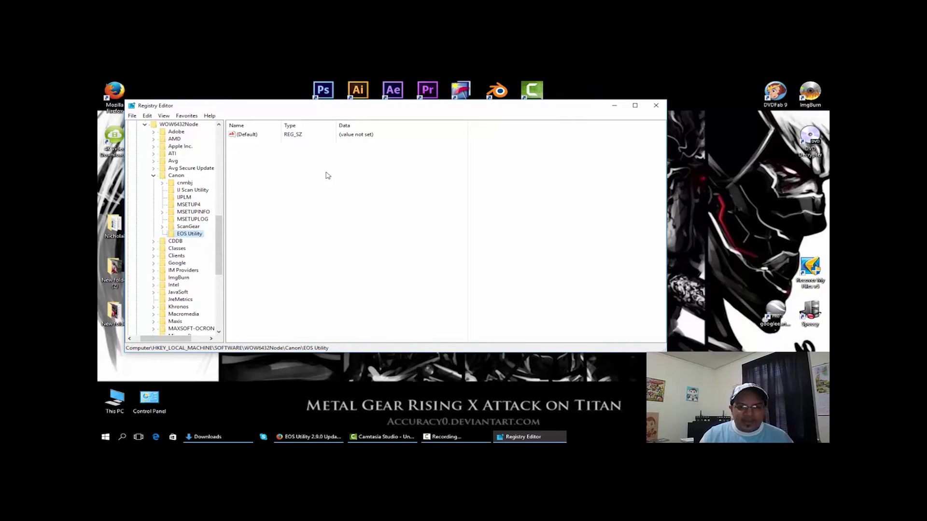
click(658, 105)
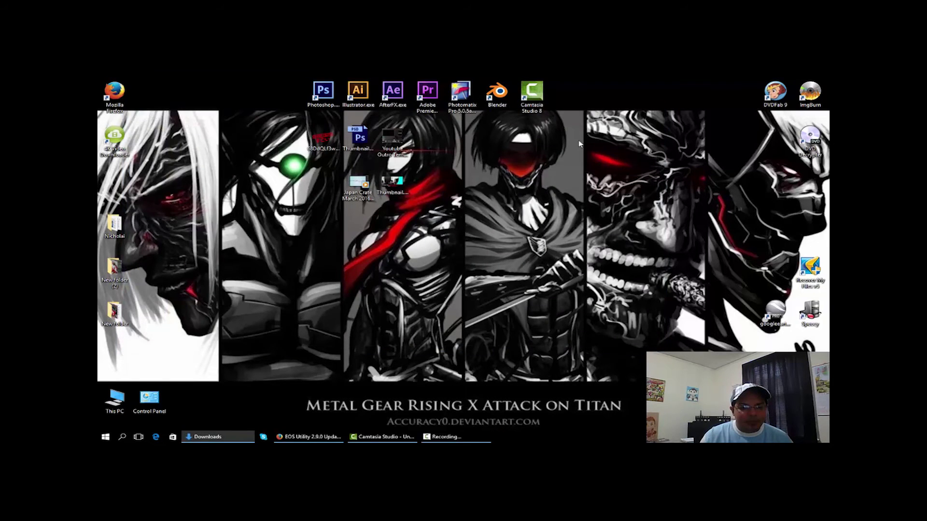
Step: Run the eu290en.exe installer from the Downloads folder
click(218, 437)
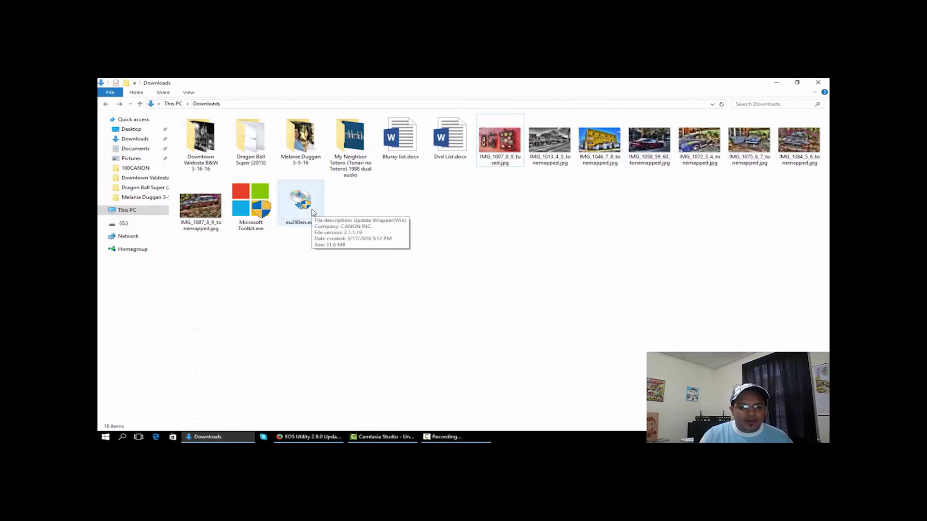
click(312, 212)
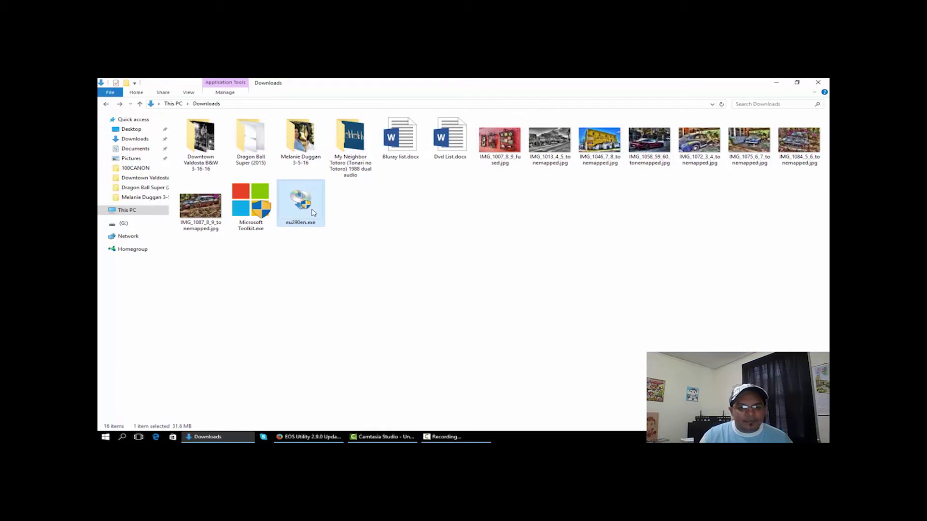
double_click(313, 213)
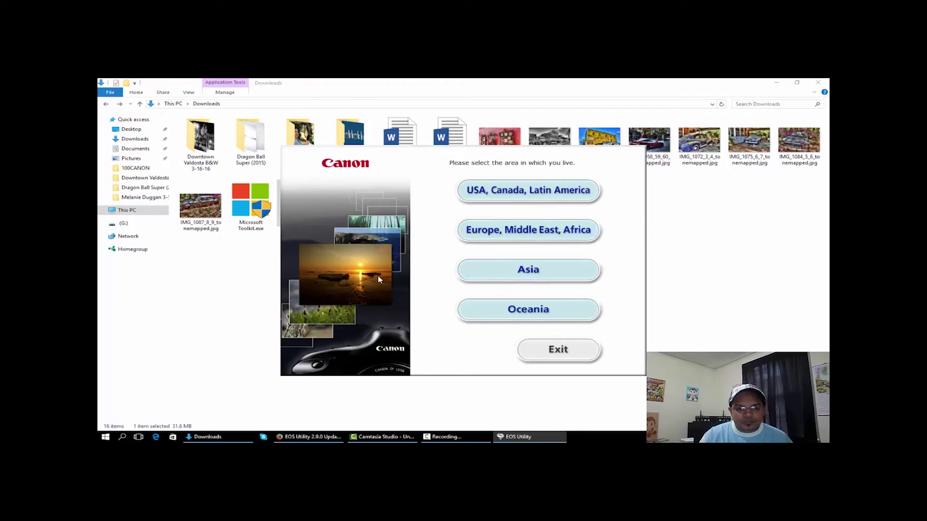
Step: Install for the USA, Canada, Latin America region, accepting the license and skipping the restart
click(515, 192)
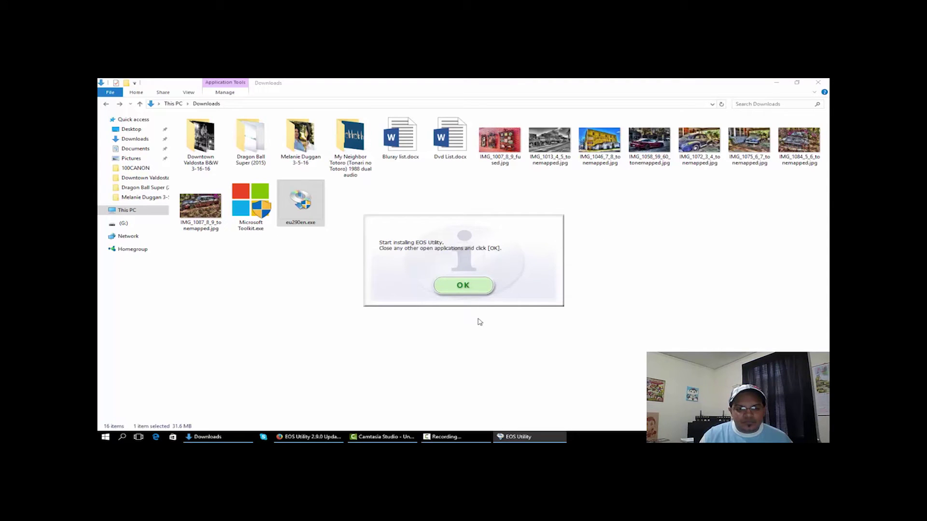
click(466, 288)
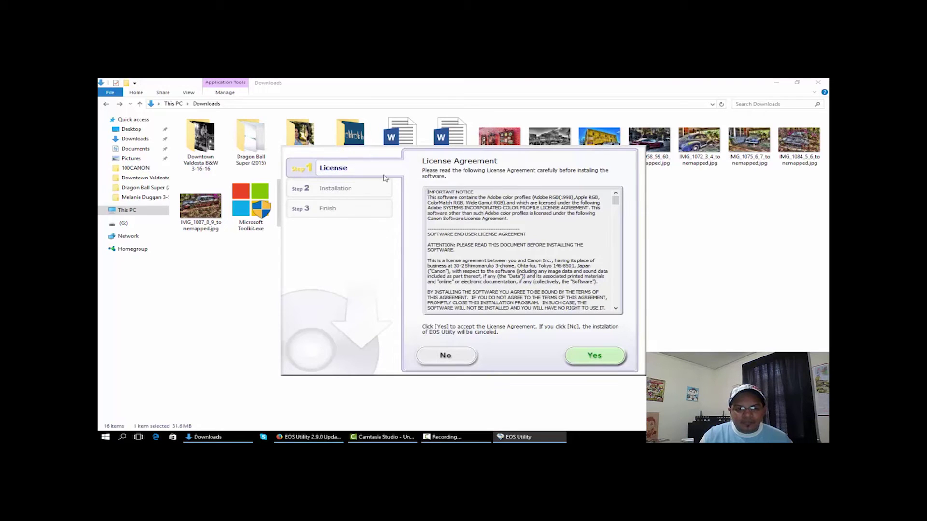
click(596, 356)
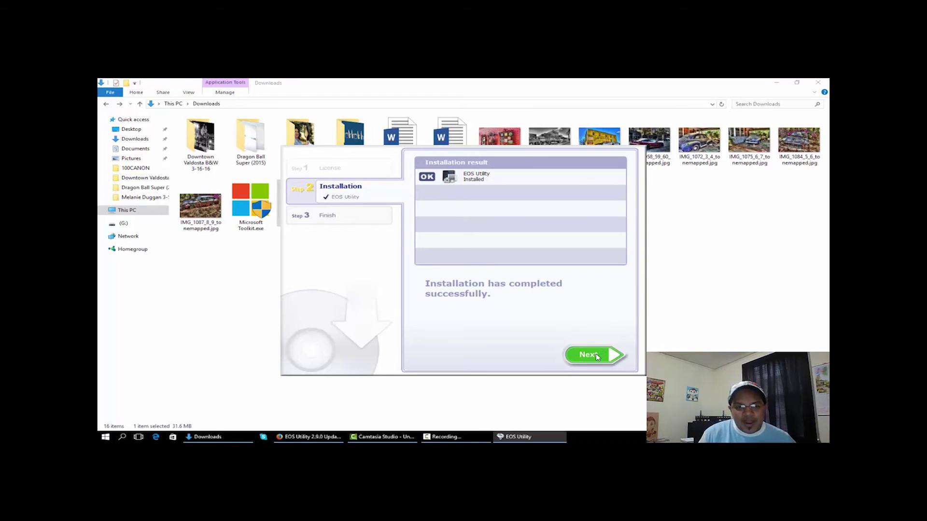
click(597, 356)
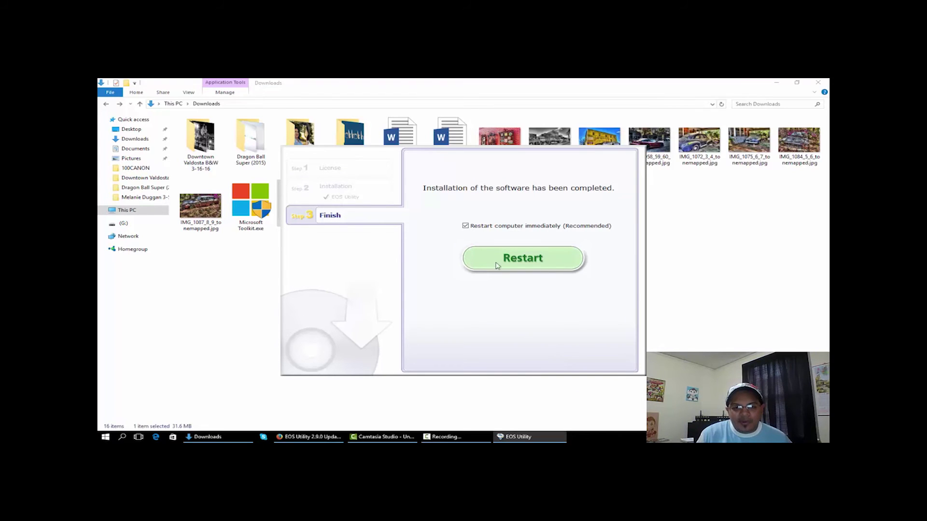
click(466, 226)
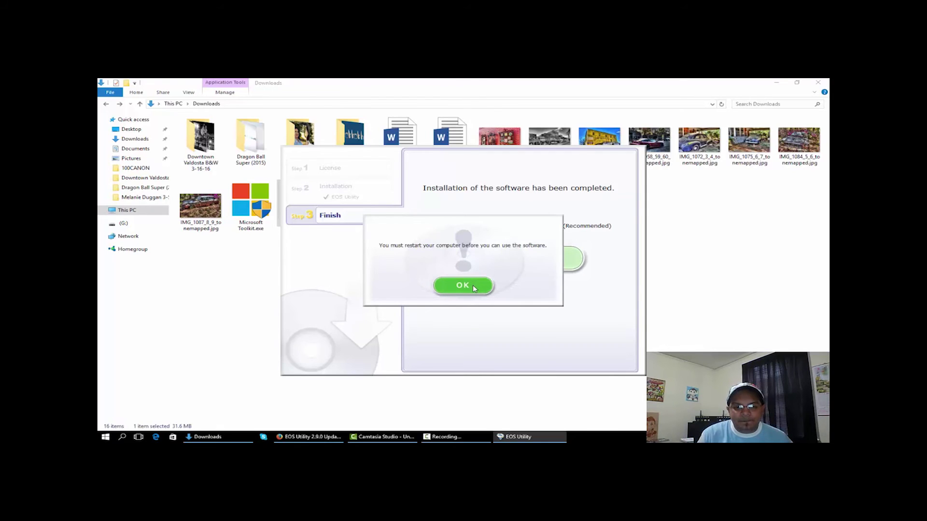
click(473, 285)
Step: Close the installer, move the EOS Utility shortcut above This PC, and launch EOS Utility
click(508, 260)
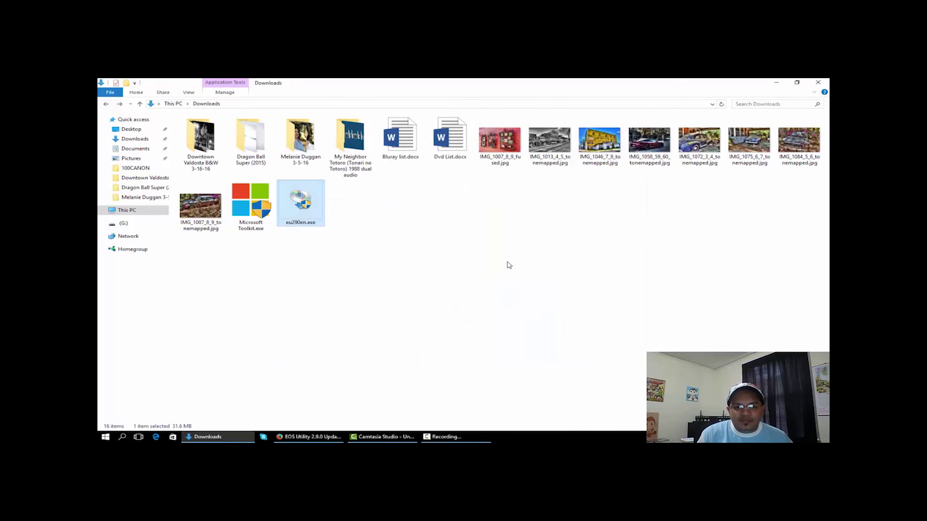
click(232, 438)
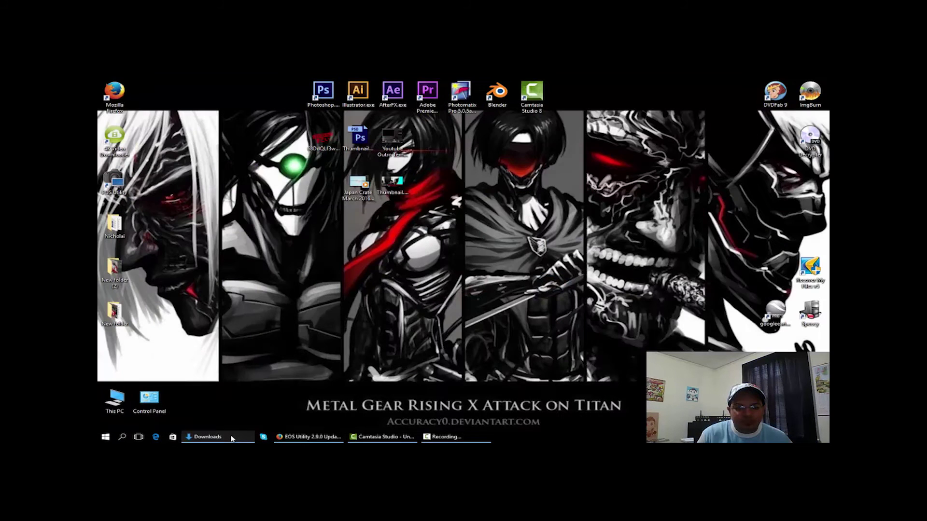
drag(115, 182, 121, 366)
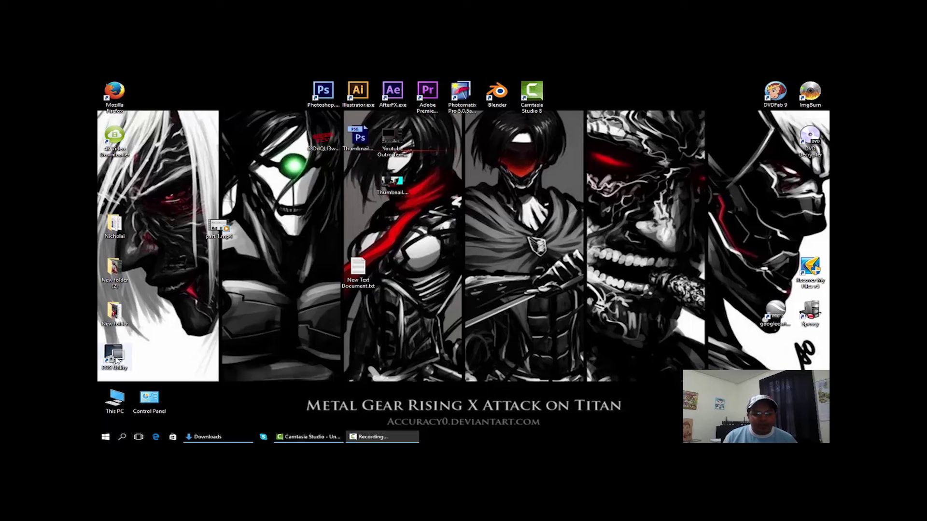
click(116, 360)
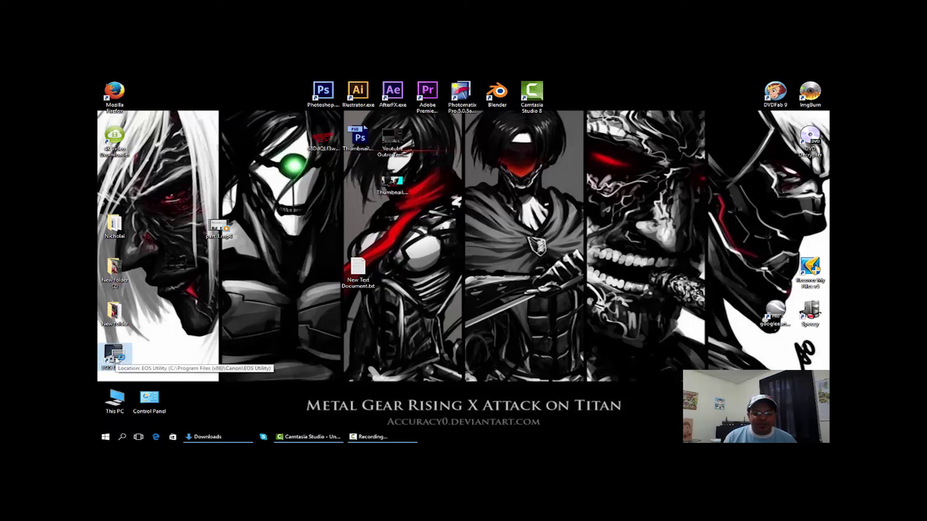
double_click(116, 360)
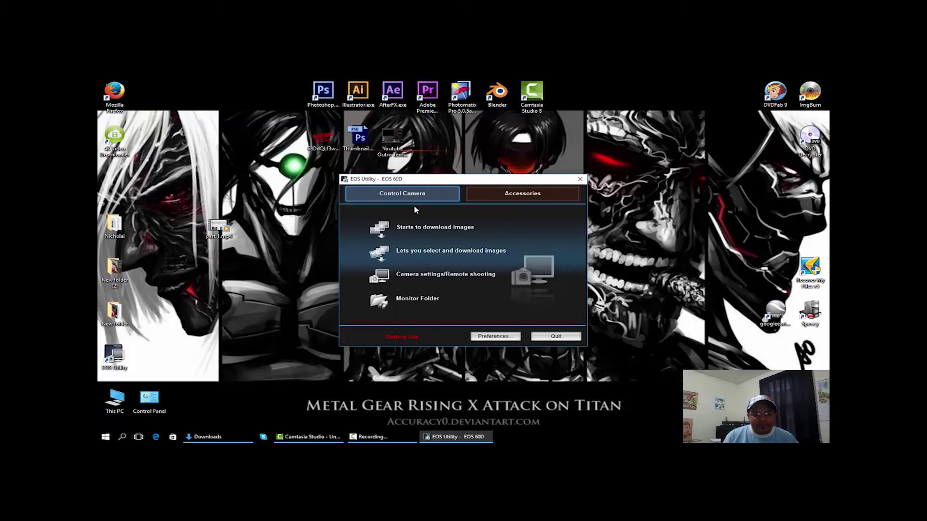
Step: Open remote shooting for the EOS 60D and start Live View shoot
click(431, 278)
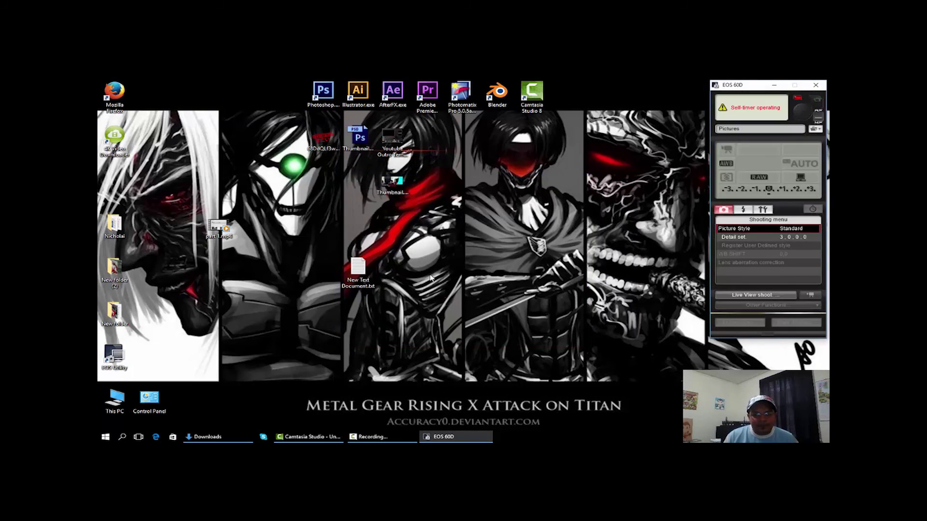
drag(753, 87, 647, 139)
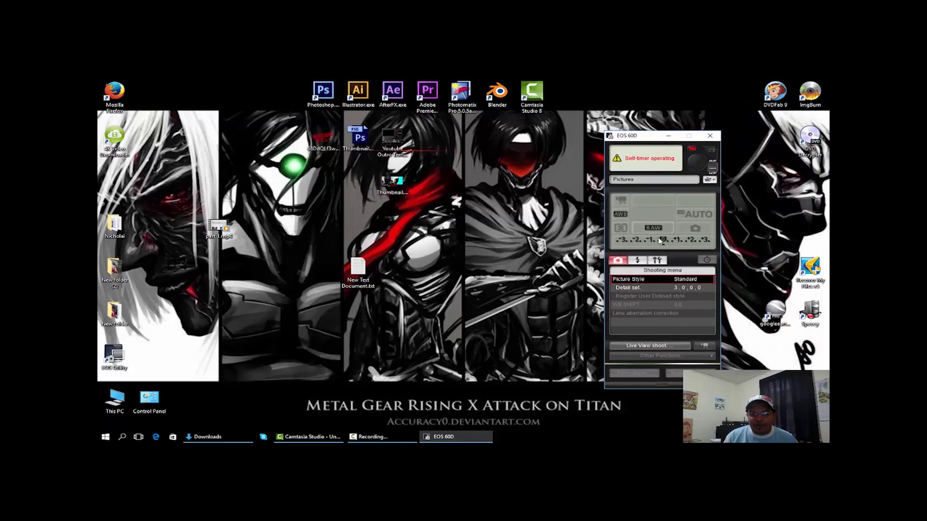
click(652, 346)
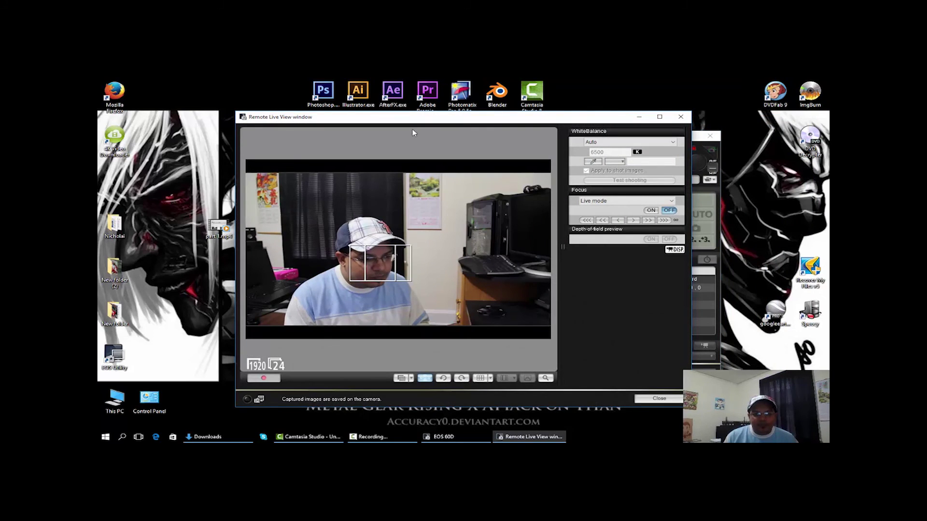
drag(414, 120, 336, 111)
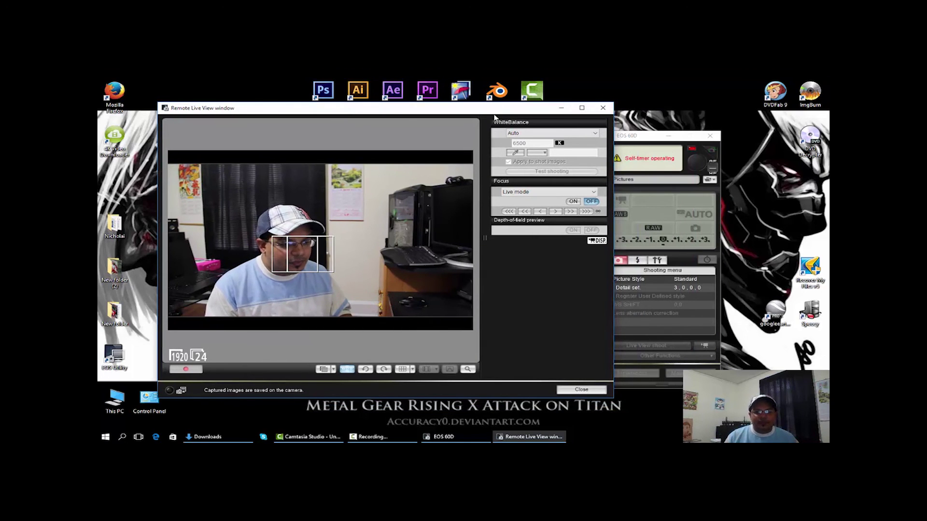
drag(495, 117, 457, 116)
click(549, 111)
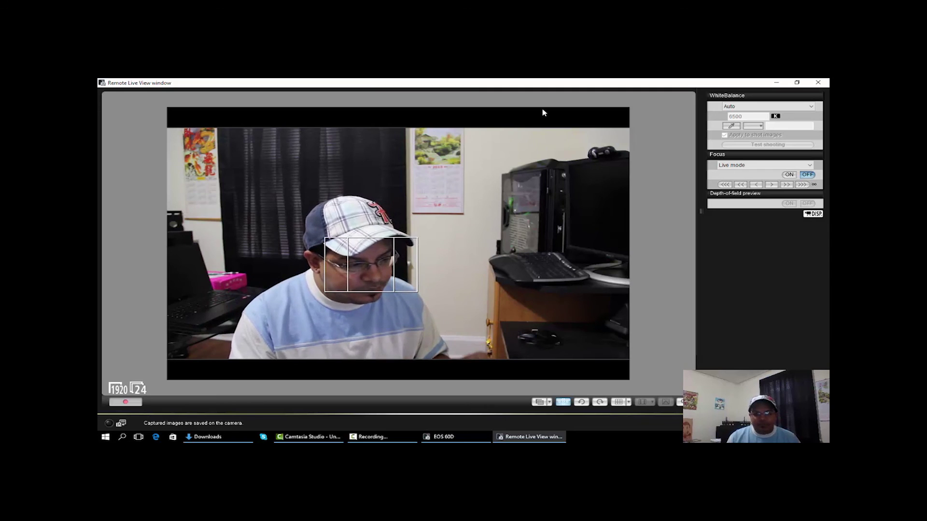
click(816, 83)
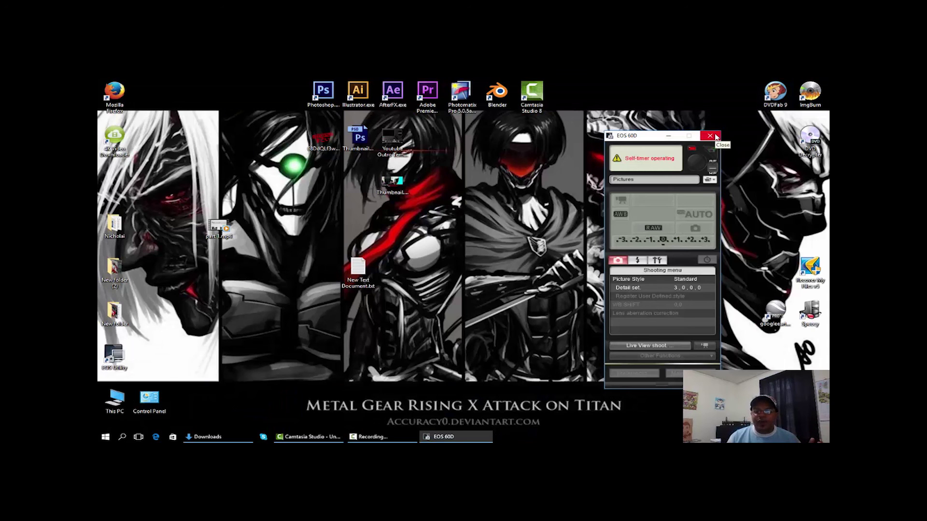
click(647, 347)
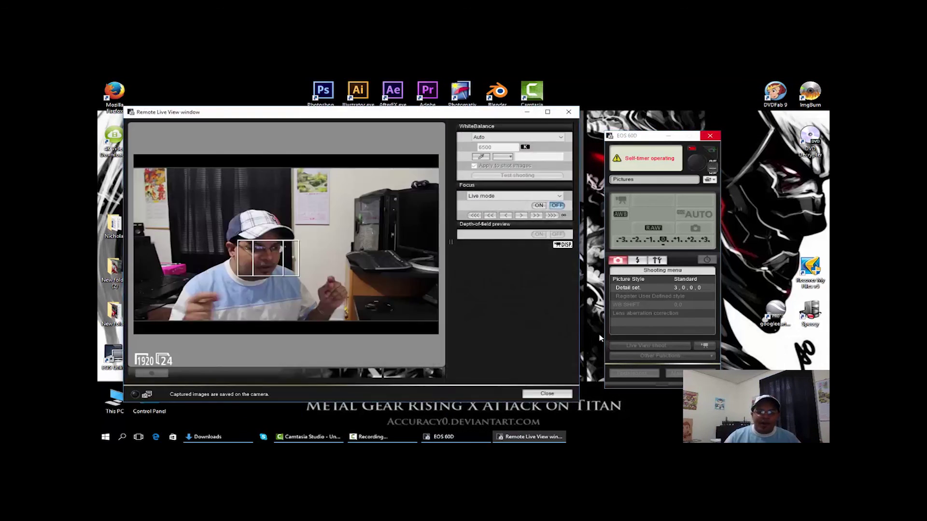